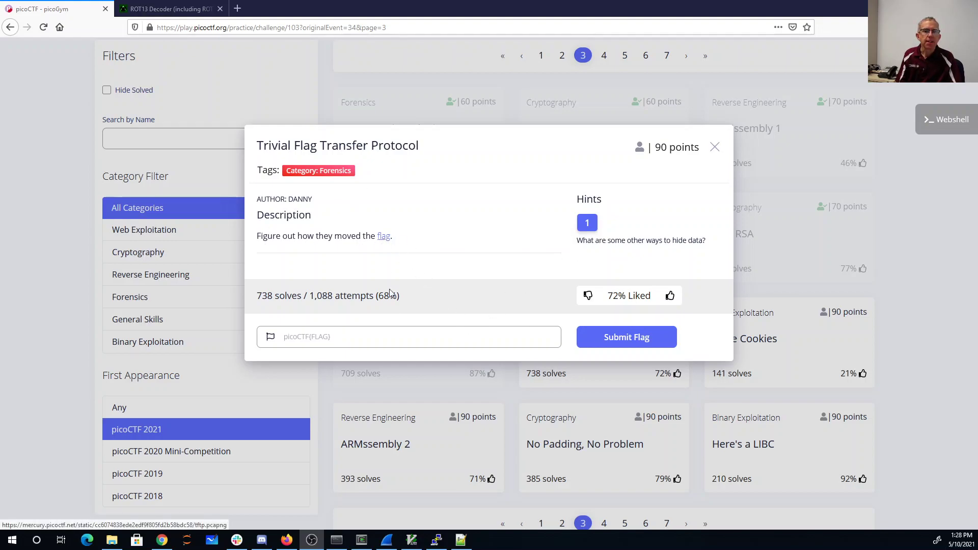
# Bring the tftp.pcapng capture forward in Wireshark, showing its first TFTP requests.
pyautogui.click(388, 542)
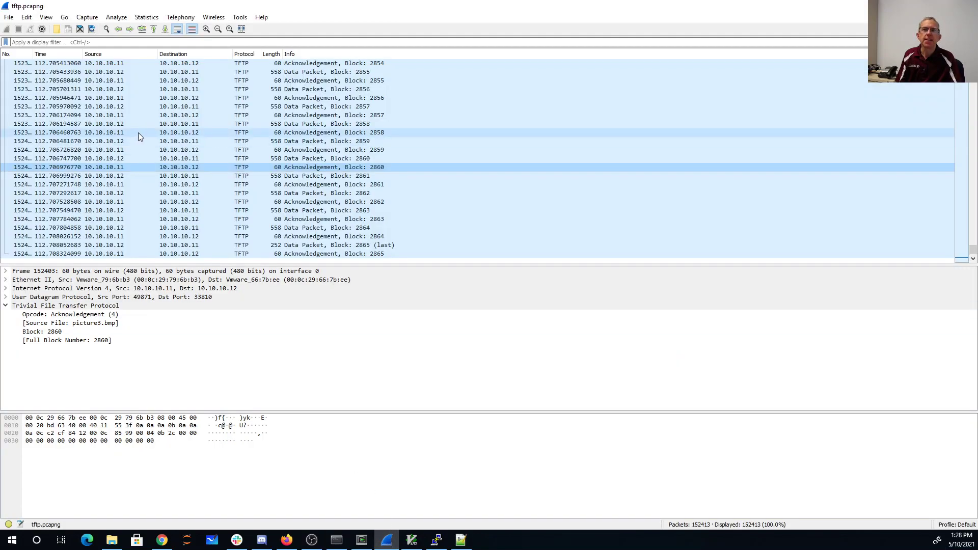
pyautogui.scroll(5, 142, 140)
pyautogui.scroll(8, 141, 141)
pyautogui.scroll(8, 142, 139)
pyautogui.scroll(8, 141, 140)
pyautogui.scroll(8, 142, 139)
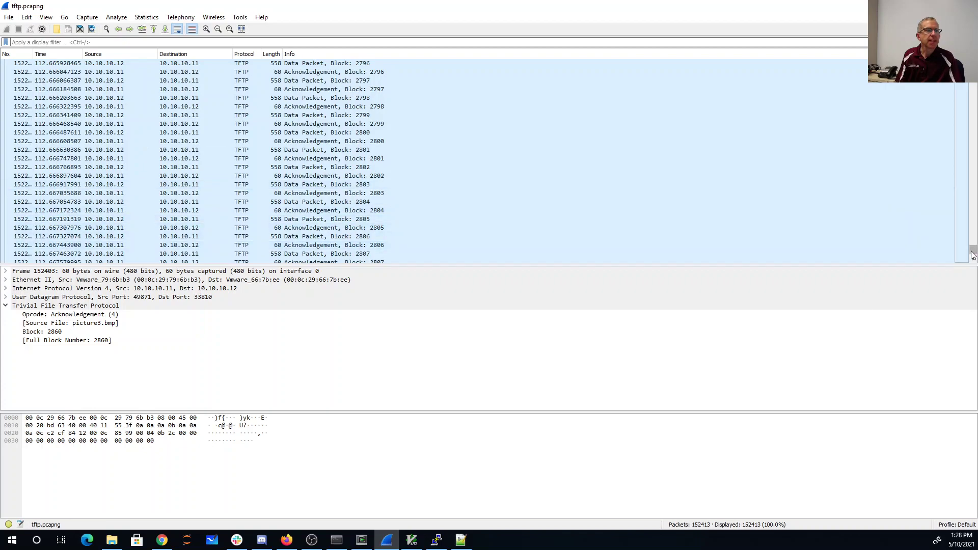
pyautogui.moveTo(974, 249); pyautogui.dragTo(974, 65)
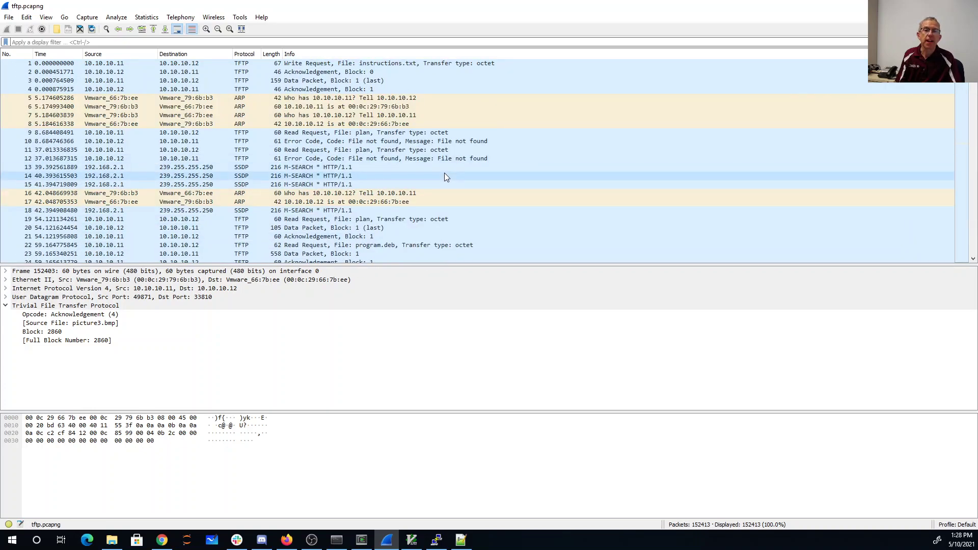
# Review the TFTP objects (picture1.bmp, program.deb, plan, instructions.txt), then bring up the 2021 folder.
pyautogui.click(9, 17)
pyautogui.moveTo(37, 189)
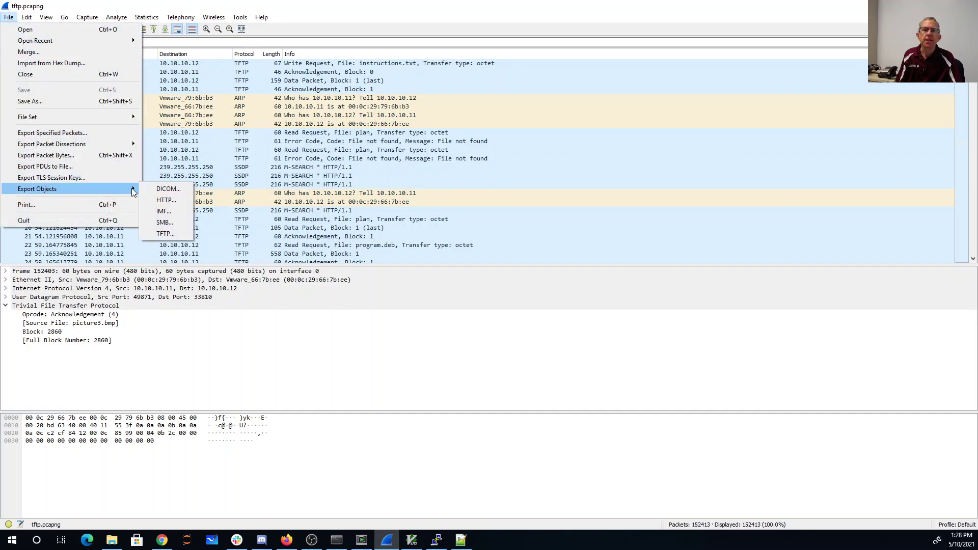
pyautogui.click(164, 236)
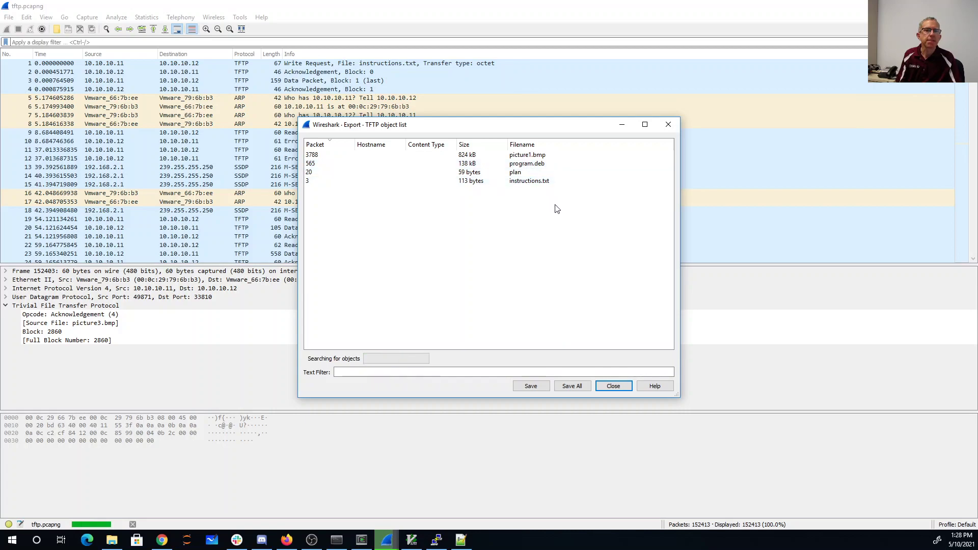
pyautogui.click(614, 387)
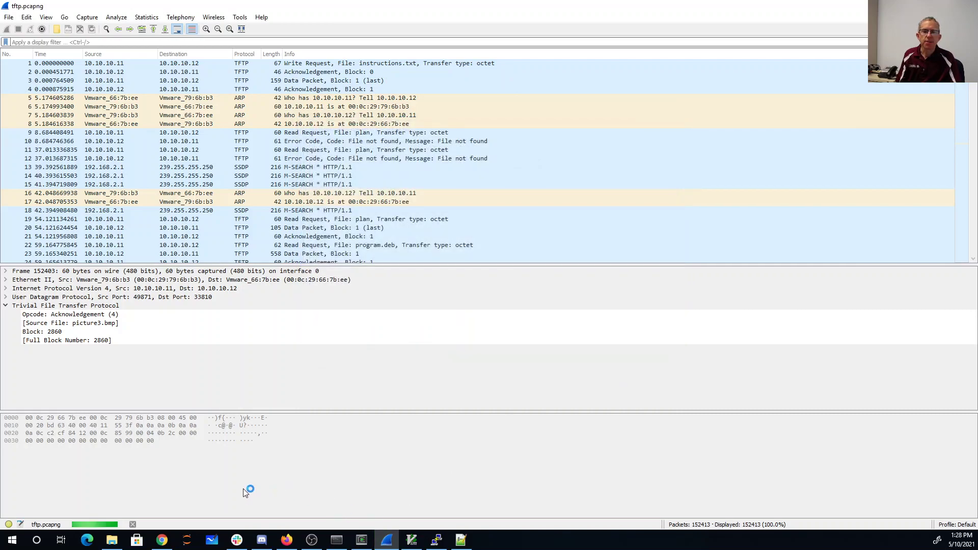
pyautogui.click(112, 541)
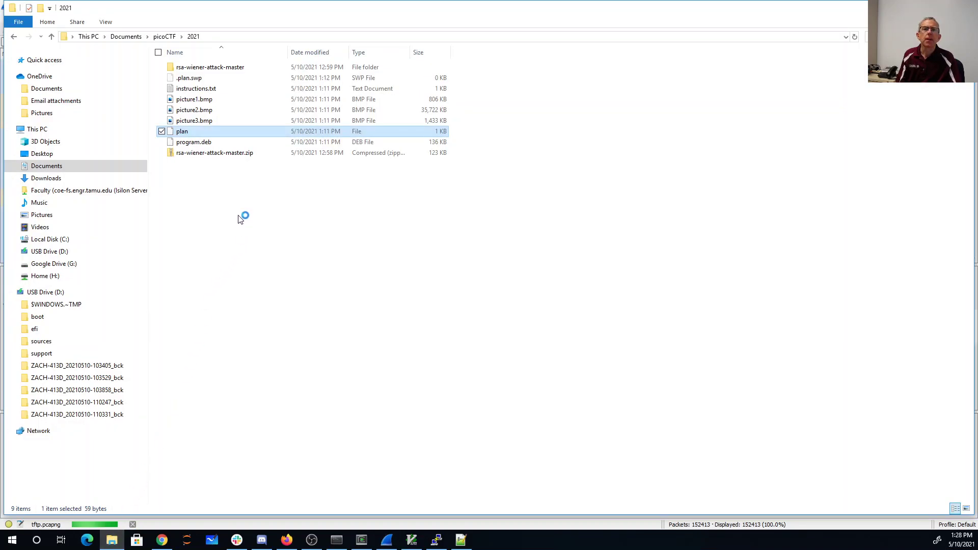
pyautogui.doubleClick(200, 102)
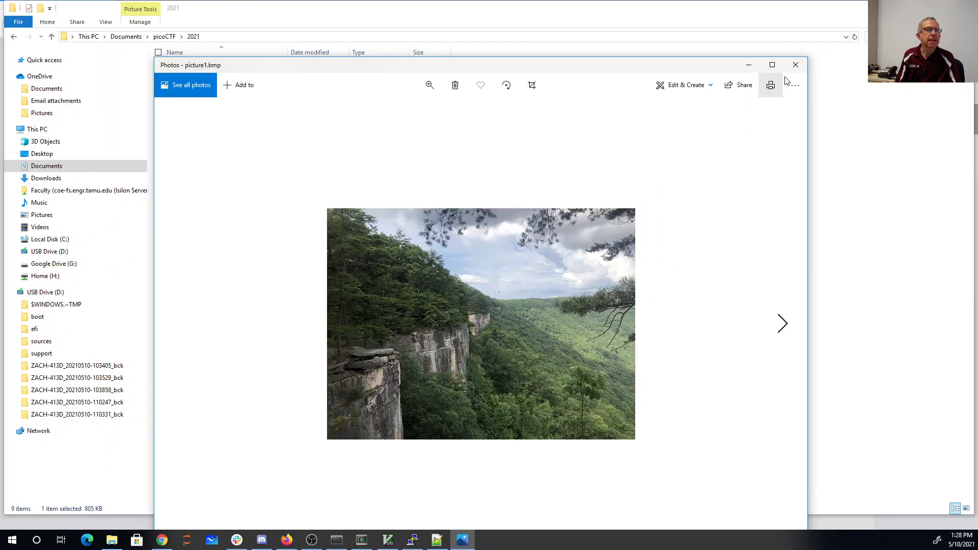
pyautogui.click(796, 65)
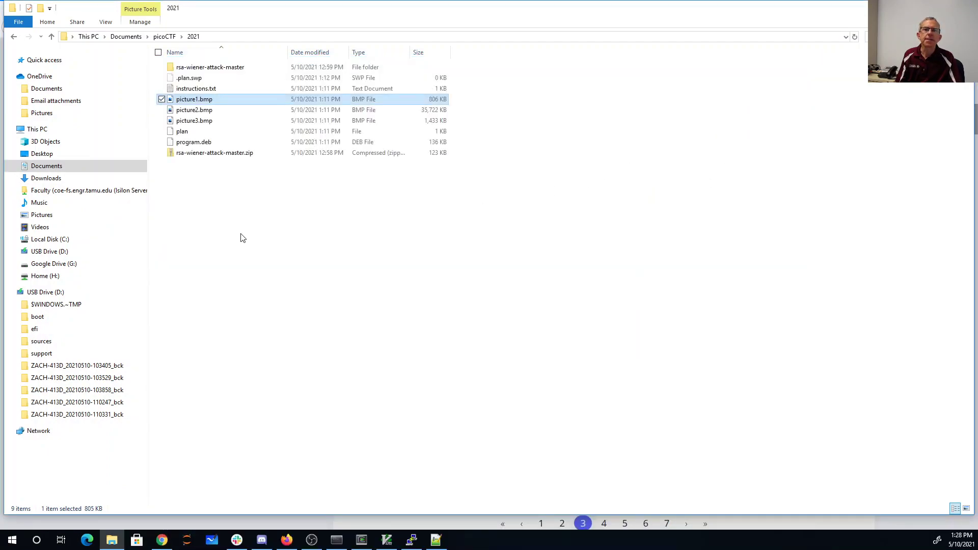
# Open instructions.txt in Notepad and select both lines of ciphertext.
pyautogui.doubleClick(202, 90)
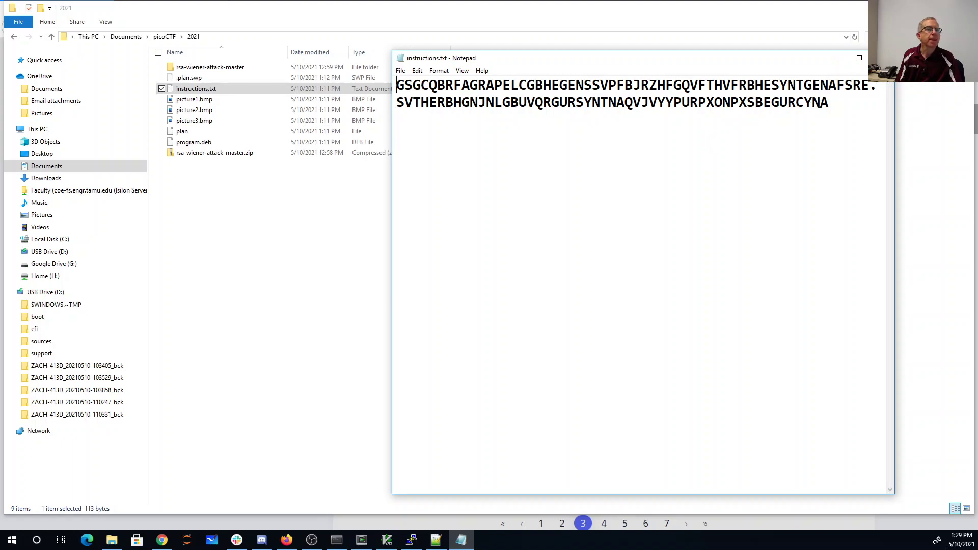
pyautogui.moveTo(837, 102); pyautogui.dragTo(395, 85)
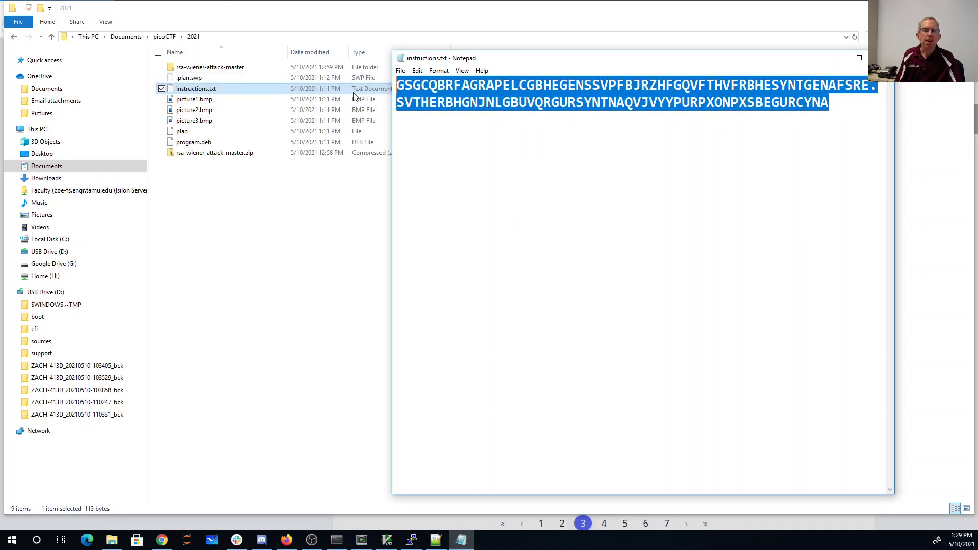
# Paste the instructions ciphertext into Boxentriq's ROT13 Decoder to reveal the flag-transfer message.
pyautogui.click(288, 541)
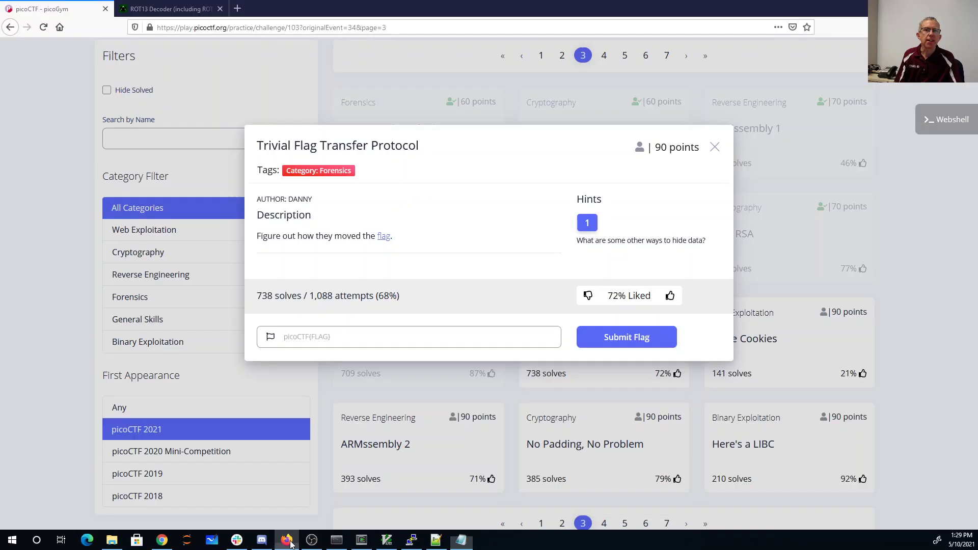
pyautogui.click(173, 9)
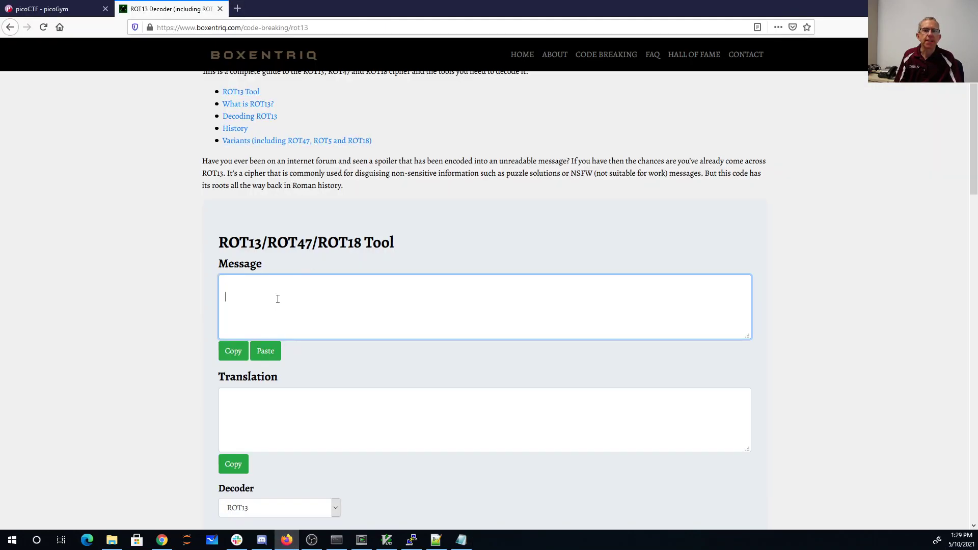
pyautogui.write('GSGCQBRFAGRAPELCGBHEGENSSVPFBJRZHFGQVFTHVFRBHESYNTGENAFSRE.SVTHERBHGNJNLGBUVQRGURSYNTNAQVJVYYPURPXONPXSBEGURCYNA')
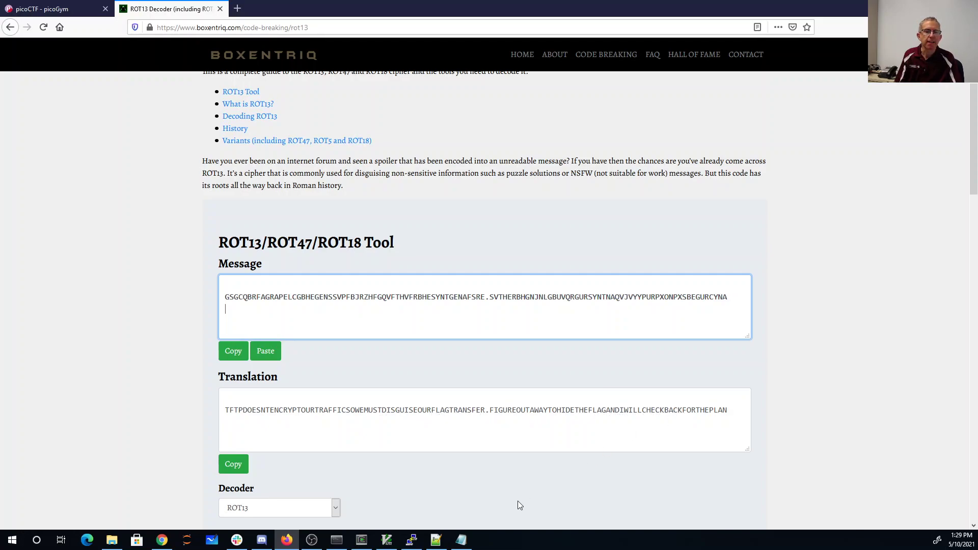
# Open the extracted plan file from the 2021 folder in the running GVim.
pyautogui.click(111, 541)
pyautogui.click(183, 134)
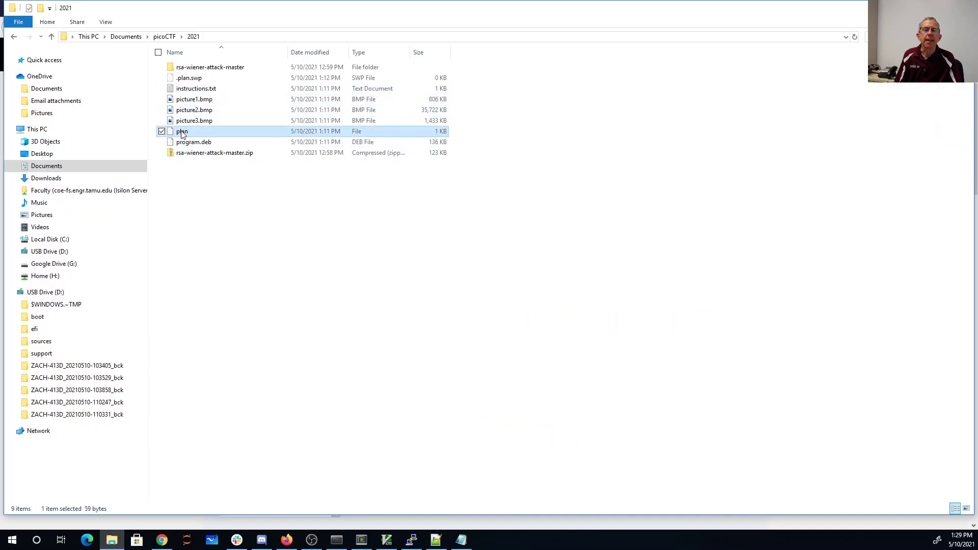
pyautogui.rightClick(183, 133)
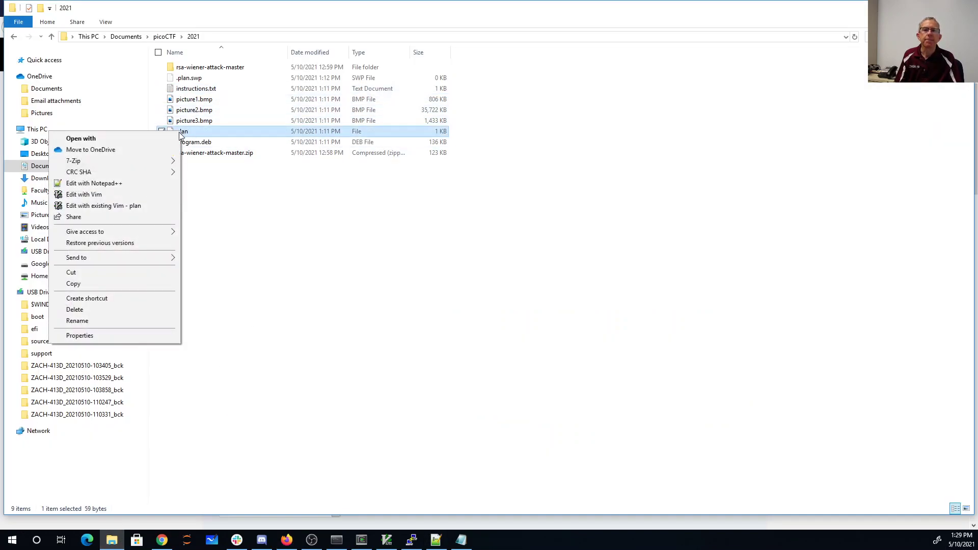
pyautogui.click(135, 204)
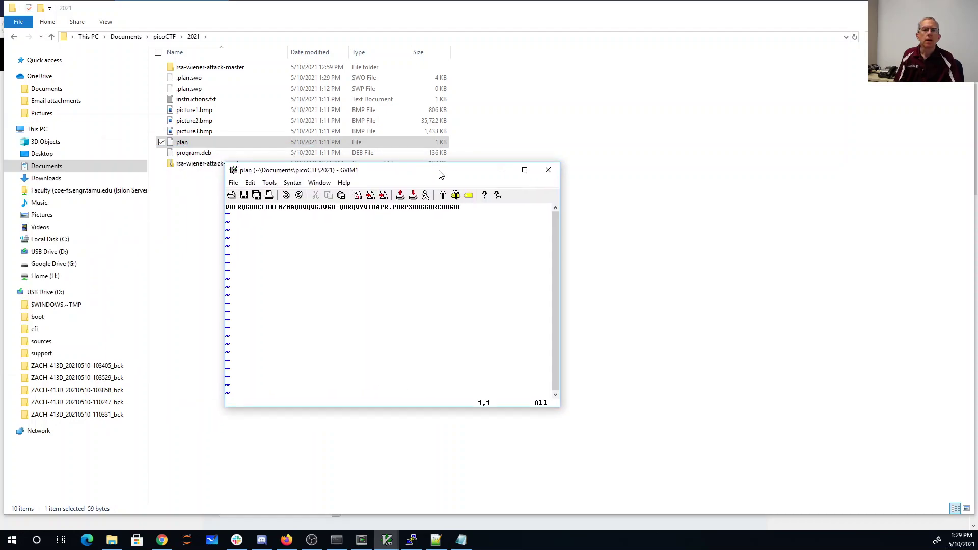
# Select the plan file's single encoded line and copy it with Edit > Copy.
pyautogui.moveTo(461, 210); pyautogui.dragTo(221, 204)
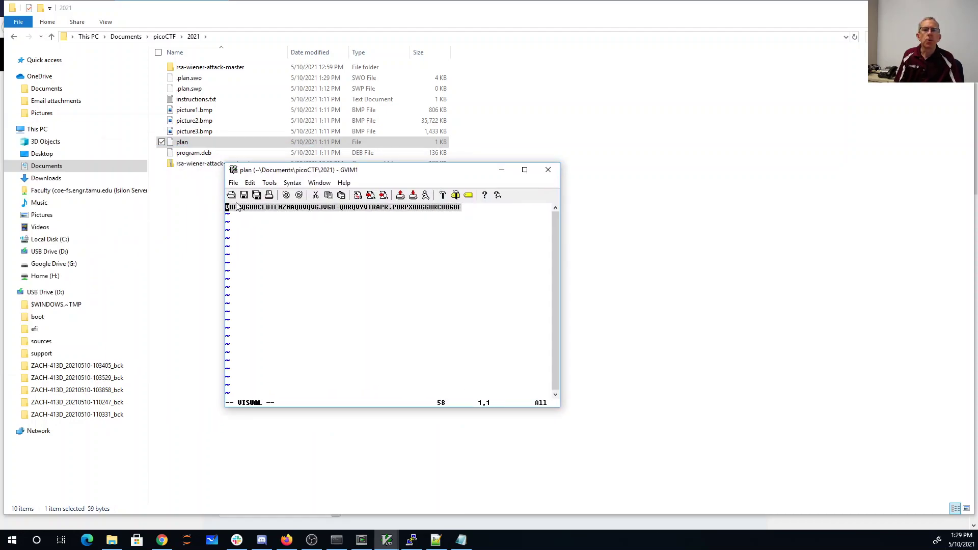
pyautogui.click(250, 183)
pyautogui.click(262, 246)
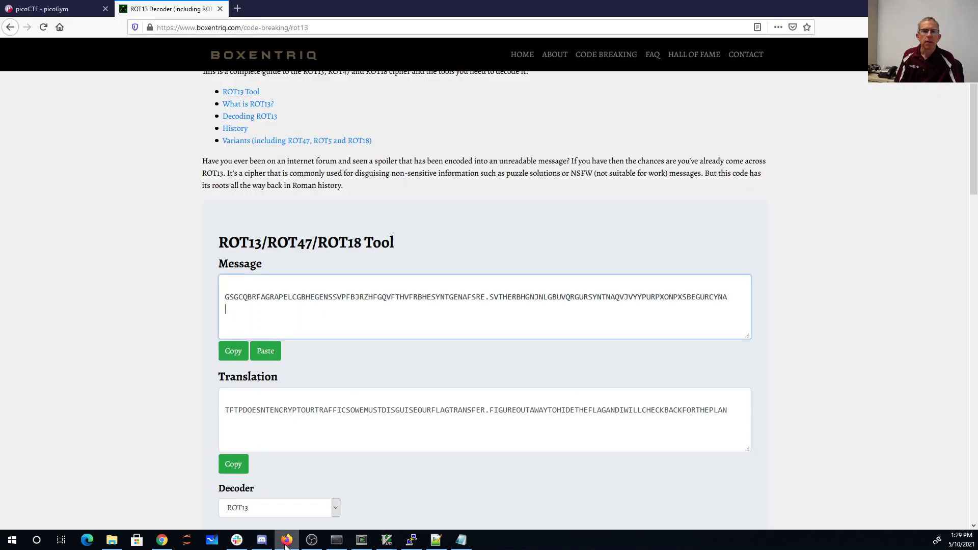
# Replace the ROT13 message with the plan ciphertext, read the due-diligence translation, then return to the folder.
pyautogui.click(286, 541)
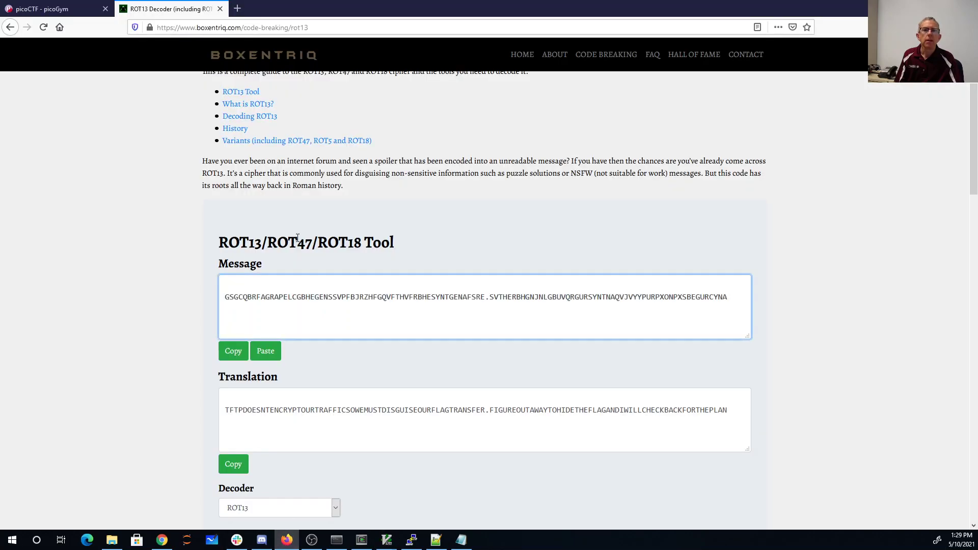
pyautogui.tripleClick(296, 297)
pyautogui.hotkey('ctrl', 'v')
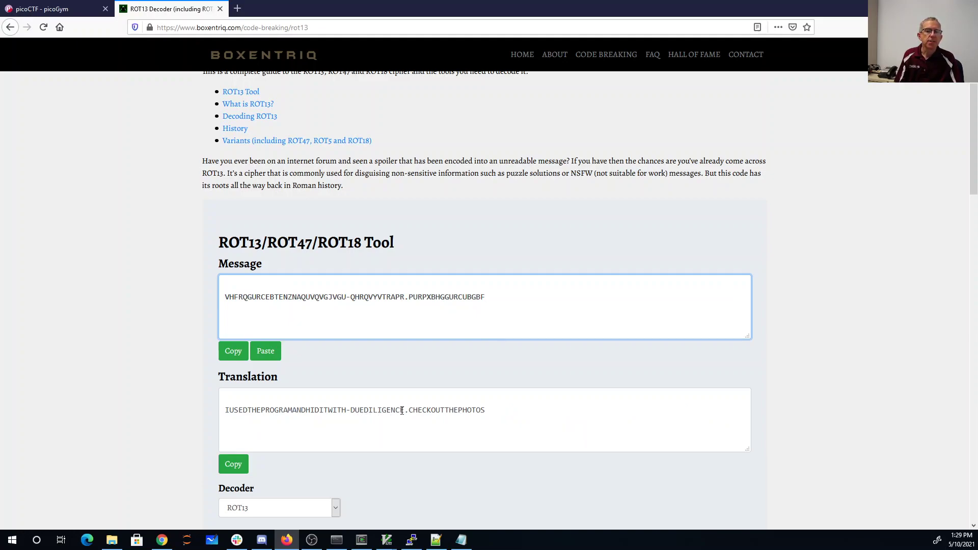
pyautogui.moveTo(402, 410); pyautogui.dragTo(356, 409)
pyautogui.doubleClick(267, 409)
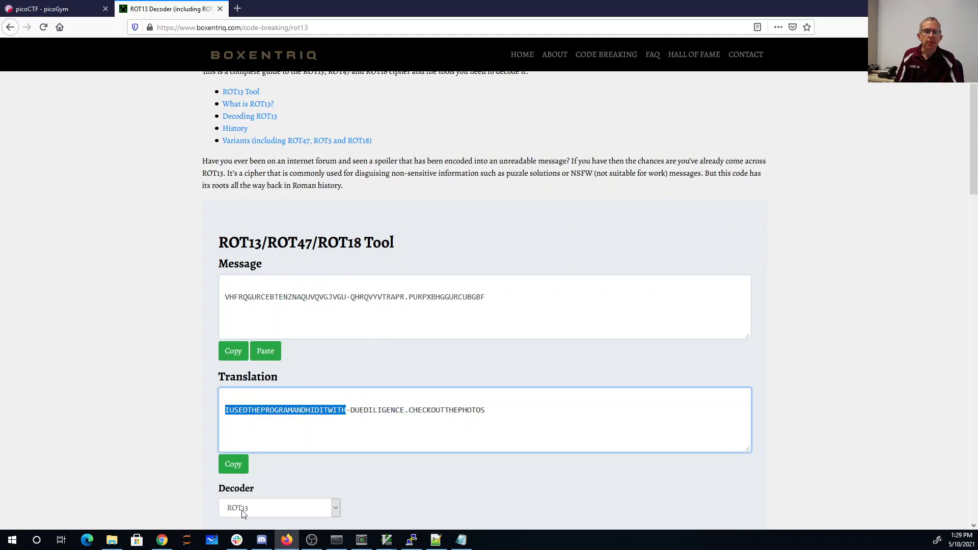
pyautogui.click(112, 541)
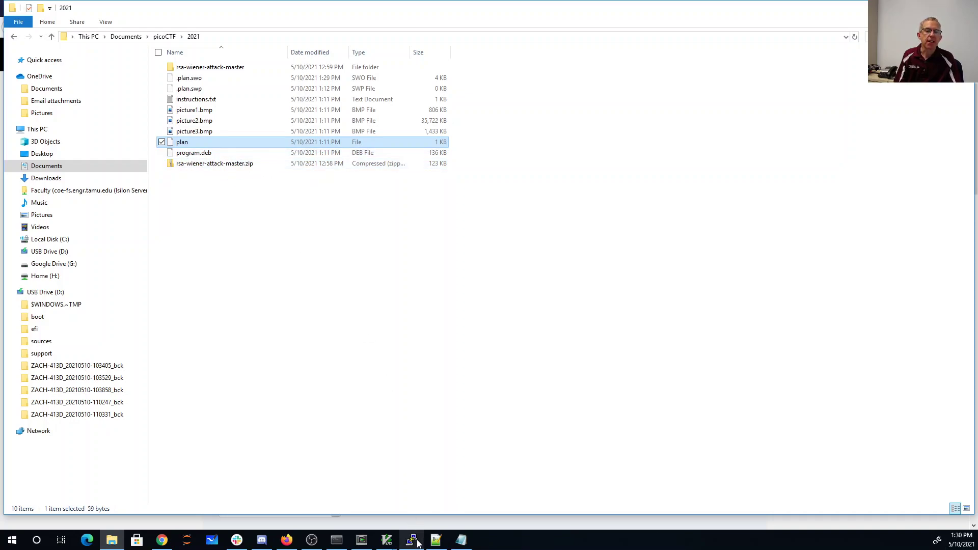
pyautogui.moveTo(411, 541)
pyautogui.click(413, 502)
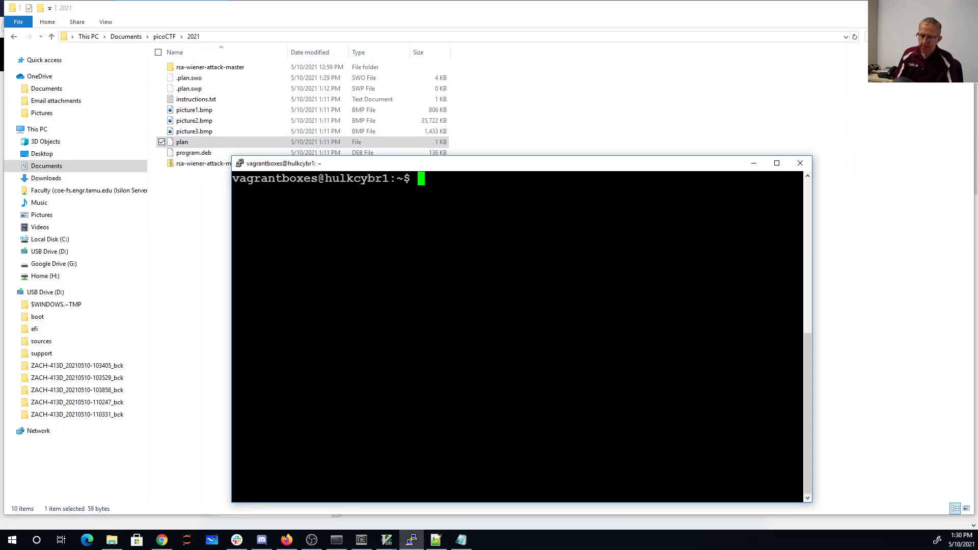
pyautogui.write('steghide ')
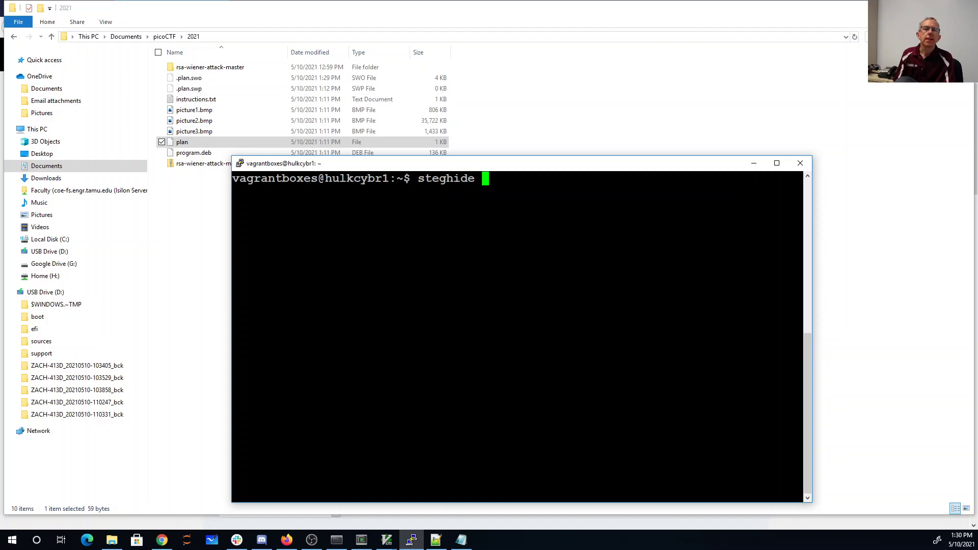
pyautogui.write('-sf ')
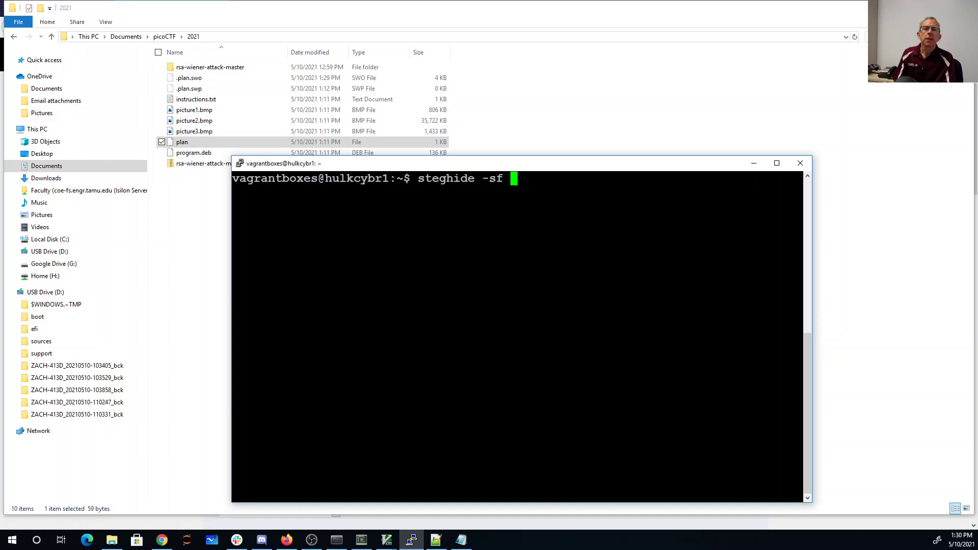
pyautogui.write('picture1.bmp -p')
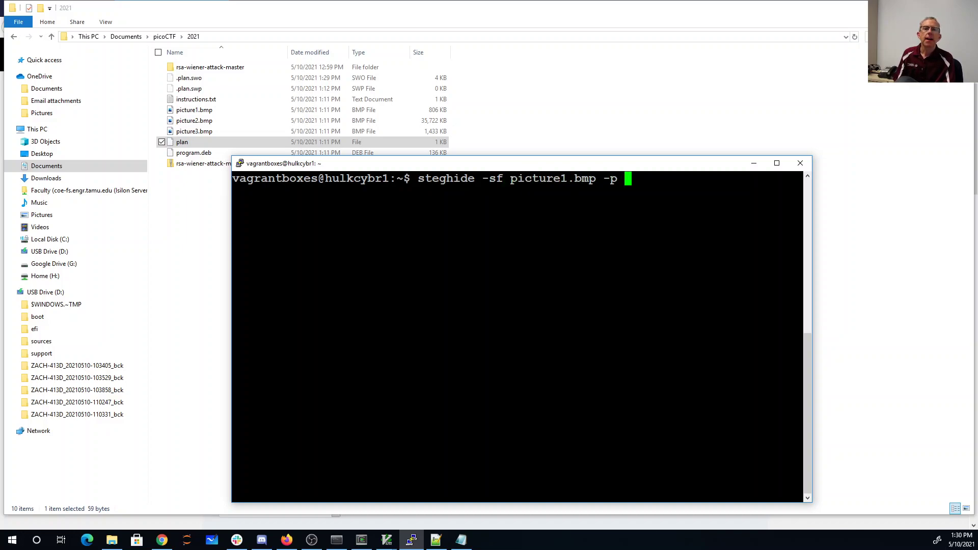
pyautogui.write(' DUEDILIGENCE')
pyautogui.press('Return')
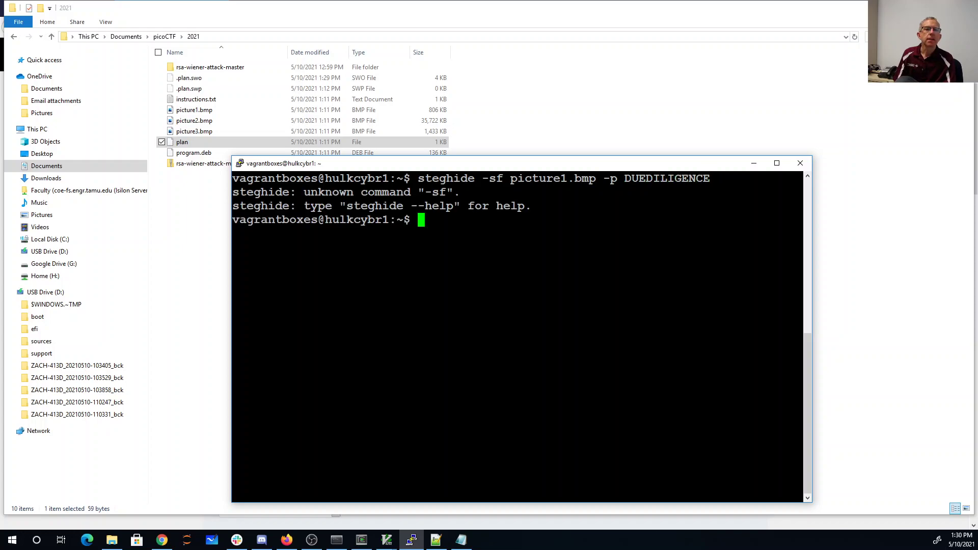
pyautogui.write('steghide --help')
# Show steghide --help extraction options and recall the earlier picture1.bmp command.
pyautogui.press('Return')
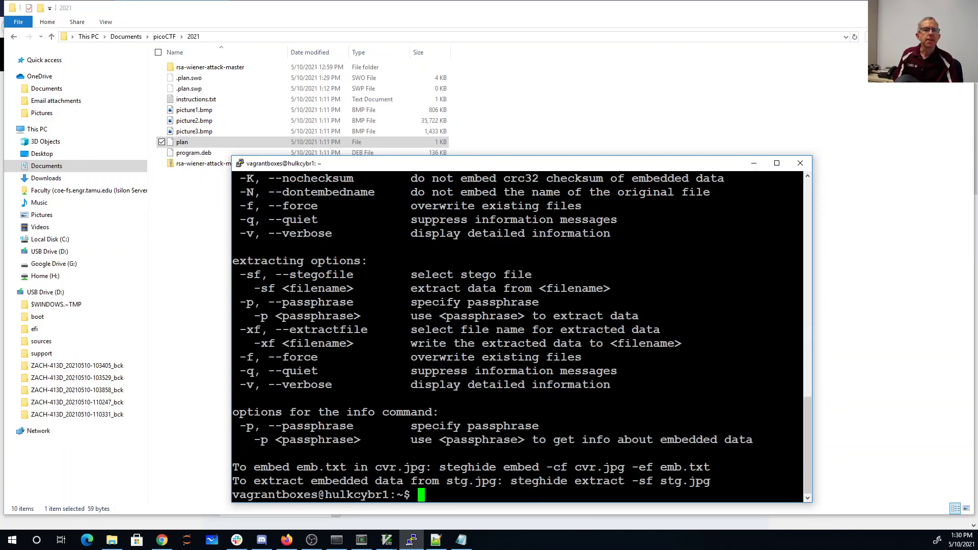
pyautogui.press('Up')
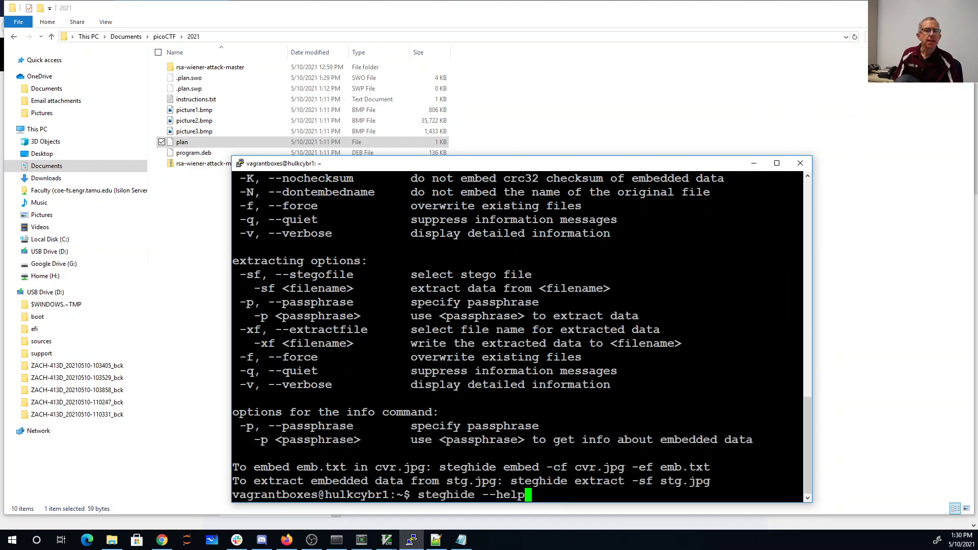
pyautogui.press('Up')
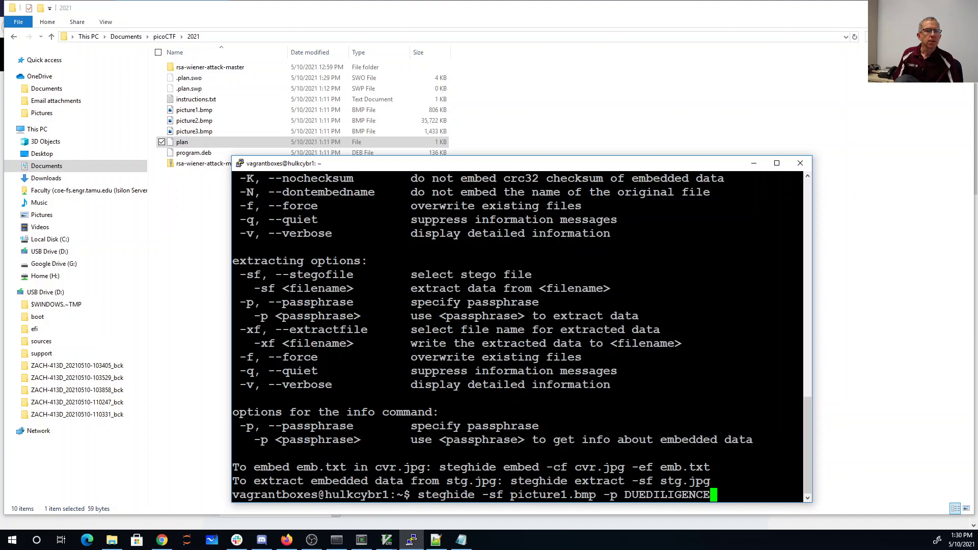
# Run steghide extract on picture1, picture2, then picture3.bmp to get flag.txt.
pyautogui.press('Left')
pyautogui.press('Left')
pyautogui.press('Left')
pyautogui.press('Left')
pyautogui.press('Left')
pyautogui.press('Left')
pyautogui.press('Left')
pyautogui.press('Left')
pyautogui.press('Left')
pyautogui.write('extract')
pyautogui.press('Return')
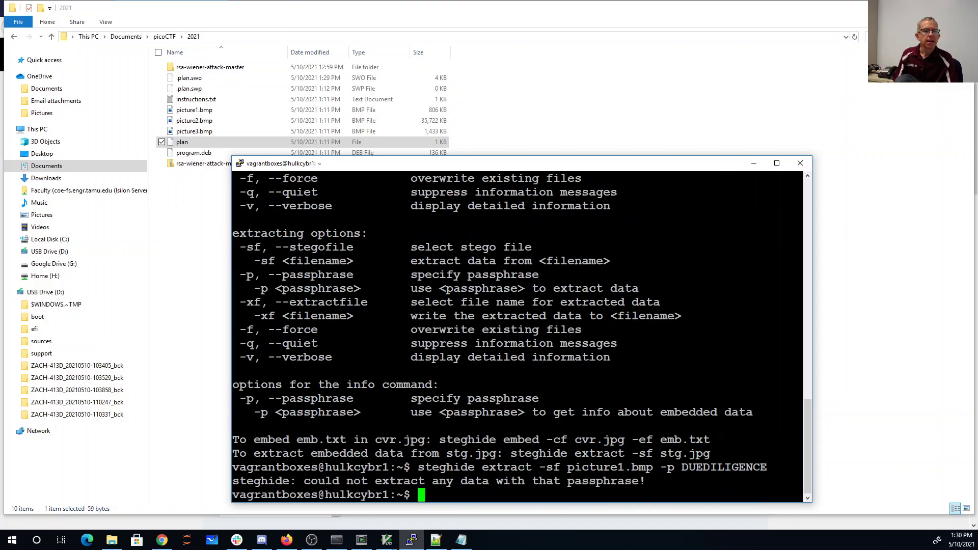
pyautogui.press('Up')
pyautogui.press('Left')
pyautogui.press('Left')
pyautogui.press('Left')
pyautogui.press('Left')
pyautogui.press('Left')
pyautogui.press('Left')
pyautogui.press('Left')
pyautogui.press('Left')
pyautogui.press('BackSpace')
pyautogui.write('2')
pyautogui.press('Return')
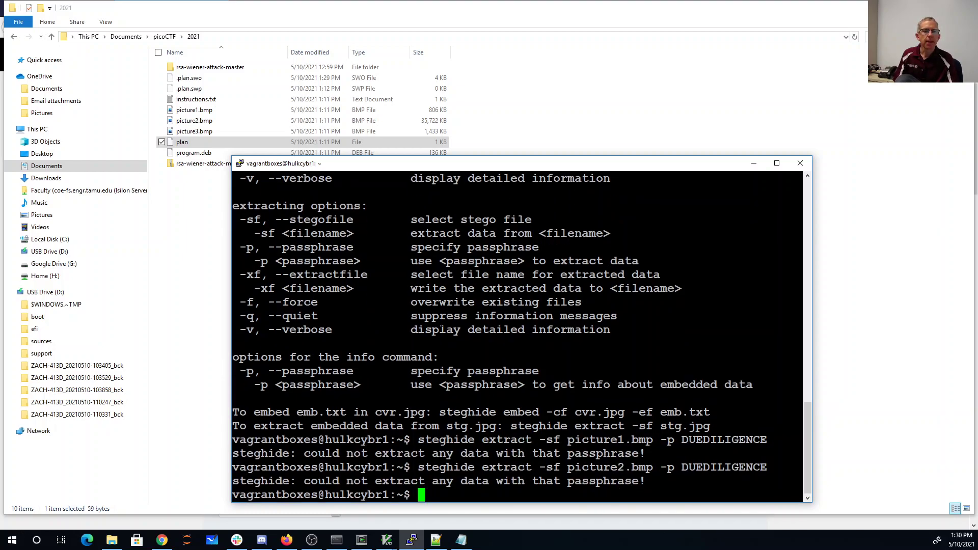
pyautogui.press('Up')
pyautogui.press('Left')
pyautogui.press('Left')
pyautogui.press('Left')
pyautogui.press('Left')
pyautogui.press('Left')
pyautogui.press('Left')
pyautogui.press('Left')
pyautogui.press('Left')
pyautogui.press('Left')
pyautogui.press('BackSpace')
pyautogui.write('3')
pyautogui.press('Return')
pyautogui.write('cat flag.txt')
# Print flag.txt with cat, select the picoCTF flag line, and return to the ROT13 page.
pyautogui.press('Return')
pyautogui.moveTo(506, 481); pyautogui.dragTo(233, 482)
pyautogui.rightClick(233, 482)
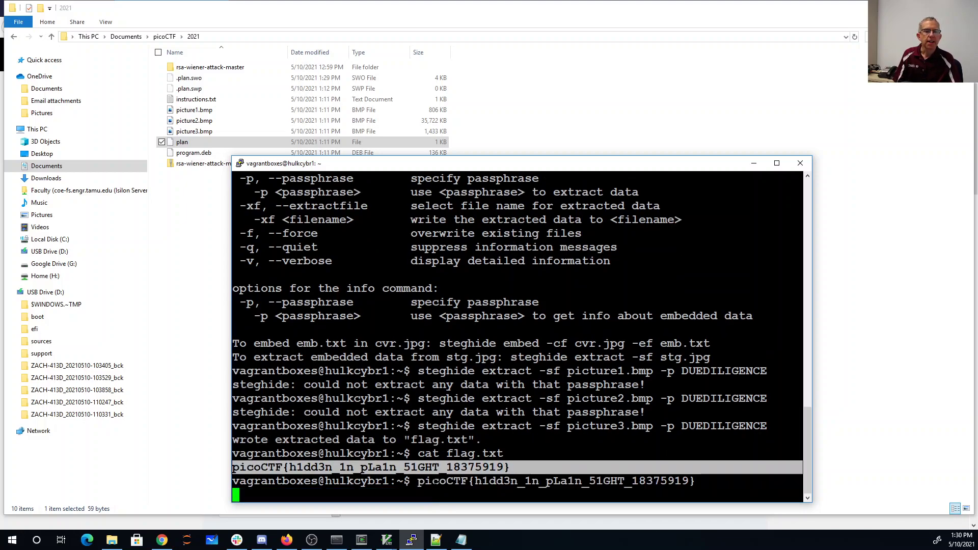
pyautogui.click(286, 540)
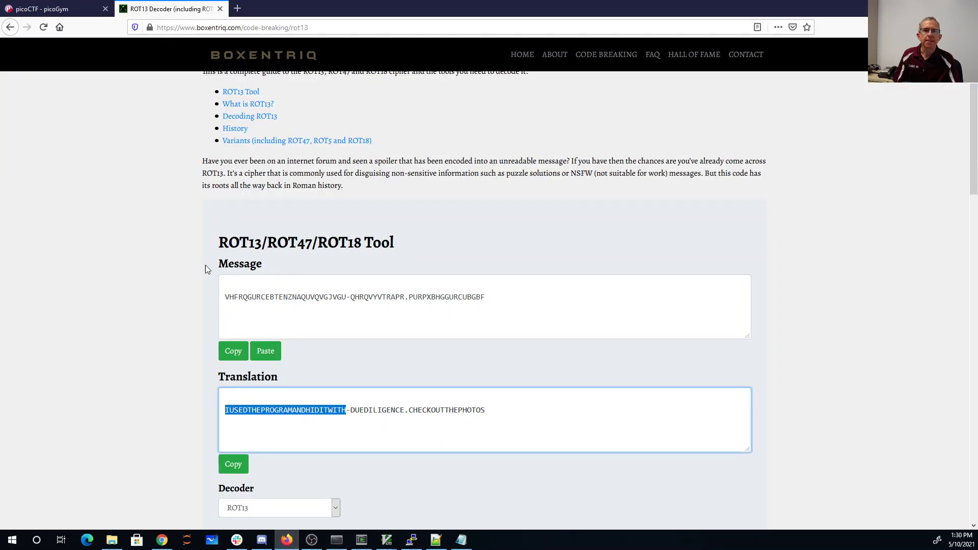